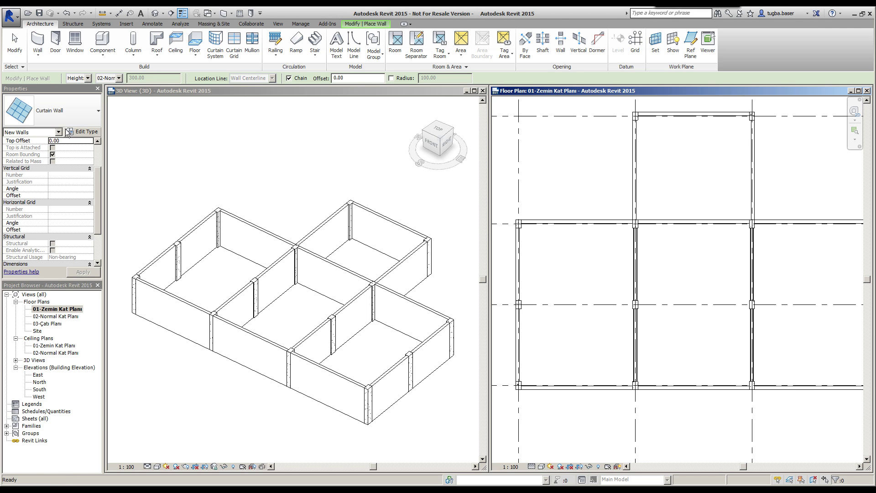
# Step: Choose the standard Curtain Wall type from the wall type list
pyautogui.click(70, 114)
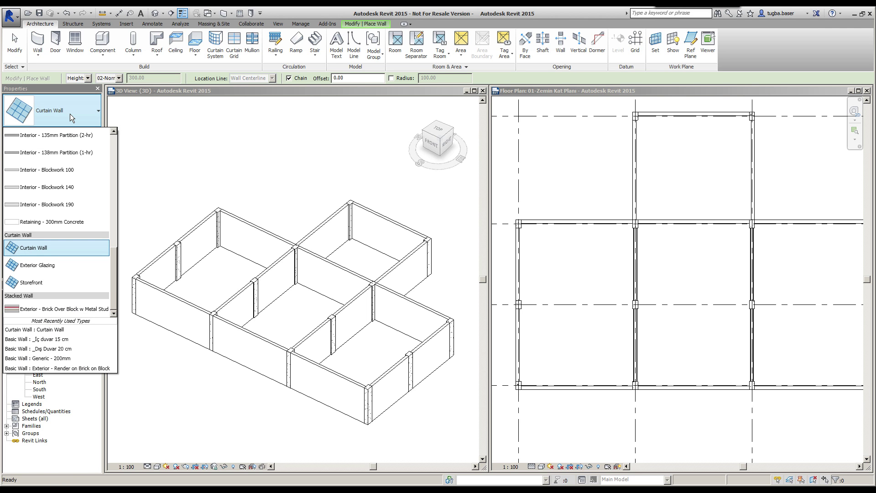
pyautogui.moveTo(111, 261)
pyautogui.mouseDown()
pyautogui.moveTo(112, 154)
pyautogui.moveTo(113, 264)
pyautogui.mouseUp()
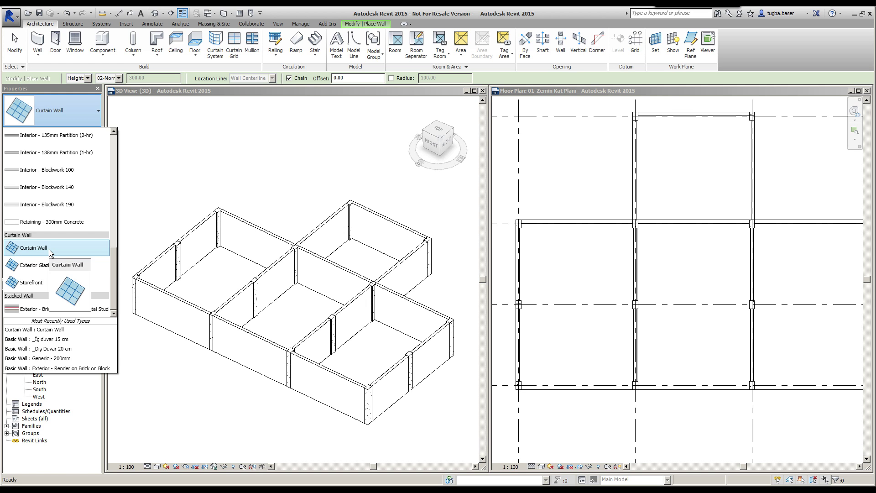
pyautogui.click(49, 249)
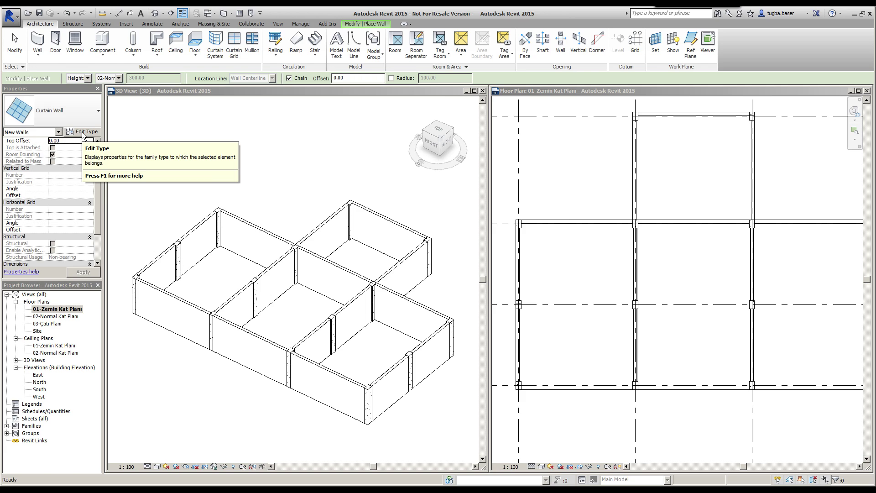
pyautogui.moveTo(83, 132)
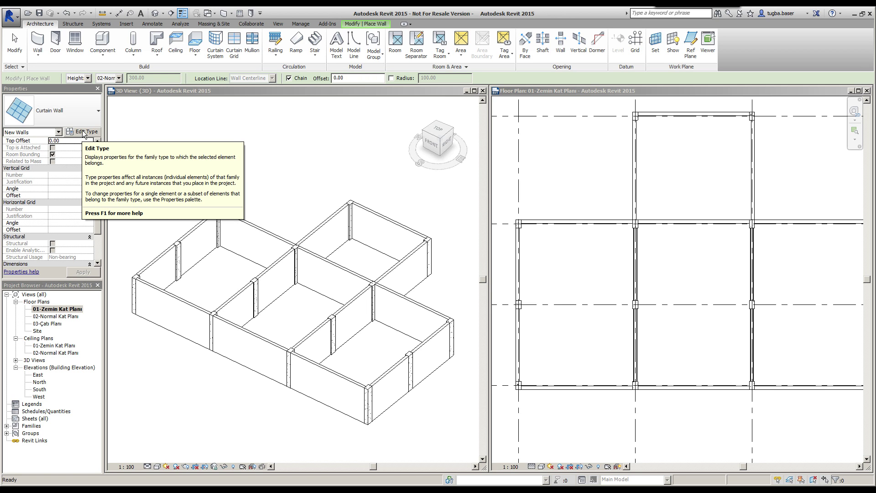
# Step: Duplicate the Curtain Wall type under the new name _100x220
pyautogui.click(84, 133)
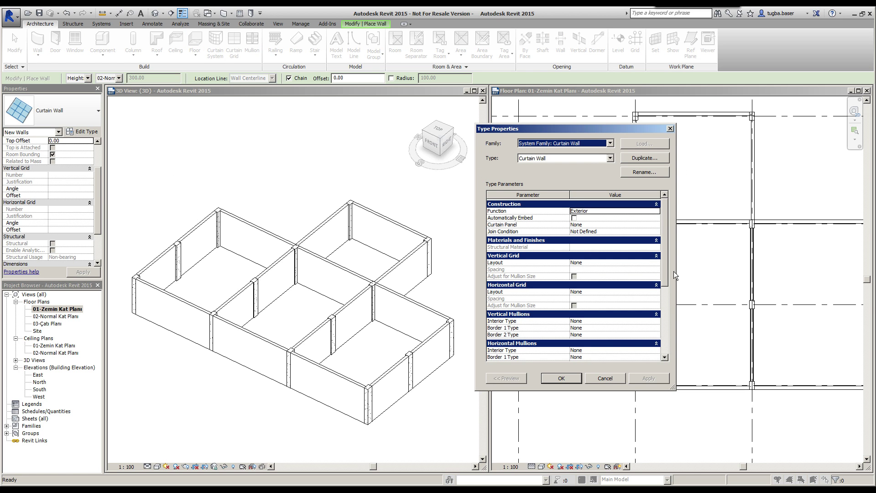
pyautogui.click(649, 158)
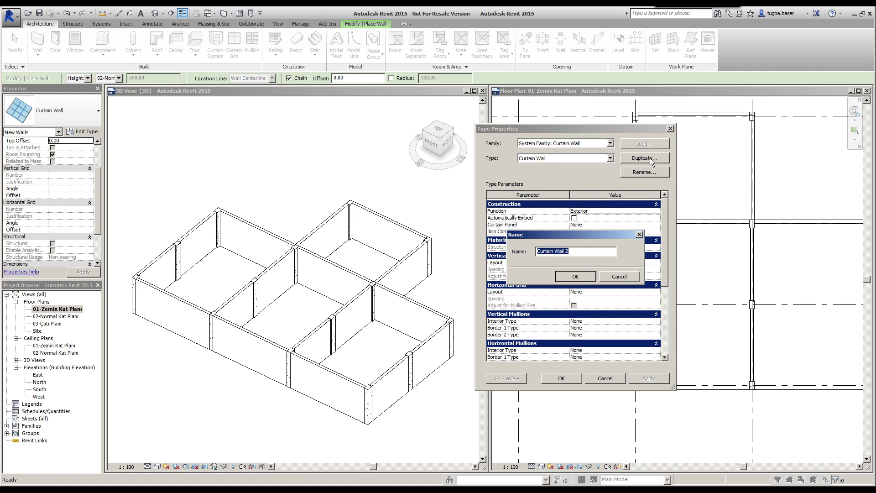
pyautogui.press('BackSpace')
pyautogui.write('100')
pyautogui.write('x22')
pyautogui.click(575, 276)
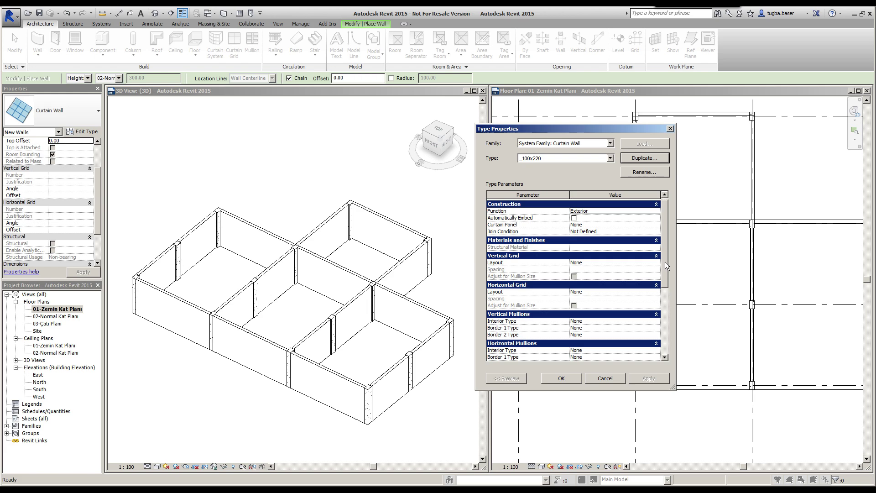
# Step: Scroll through the _100x220 type parameters to review the grid and mullion settings
pyautogui.moveTo(664, 261); pyautogui.dragTo(666, 277)
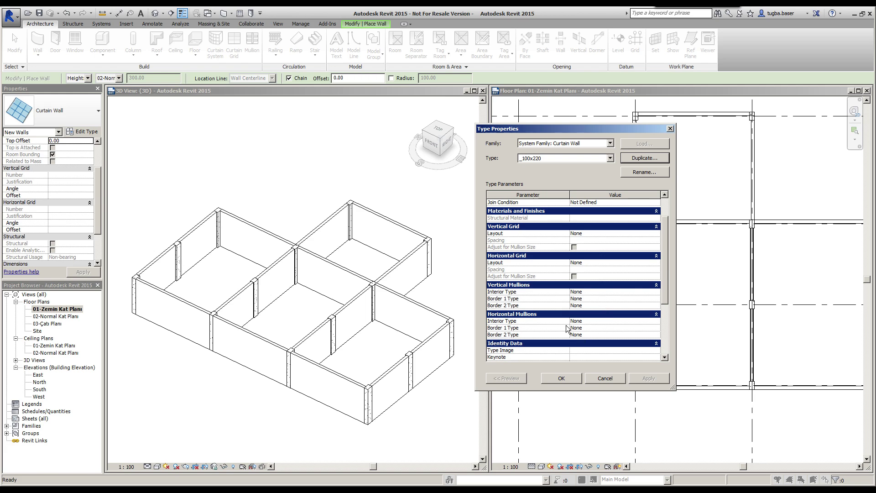
pyautogui.moveTo(664, 263); pyautogui.dragTo(667, 250)
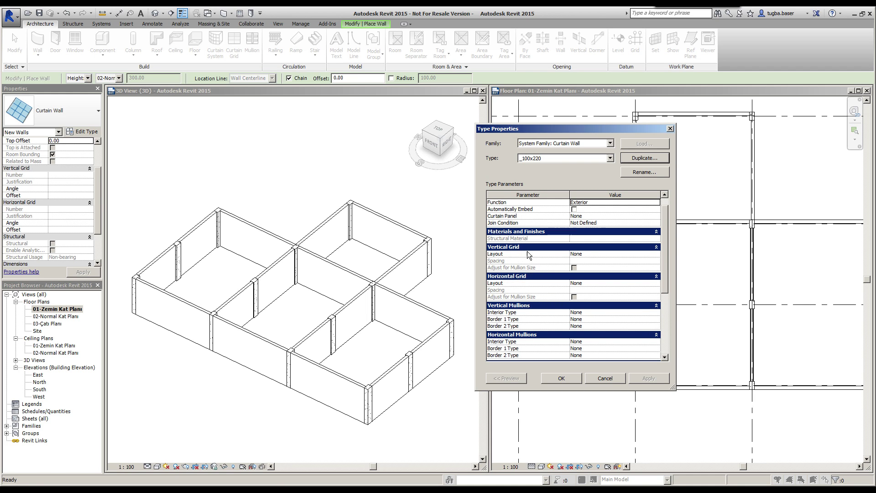
# Step: Set the vertical grid layout to Maximum Spacing with spacing 100
pyautogui.click(656, 254)
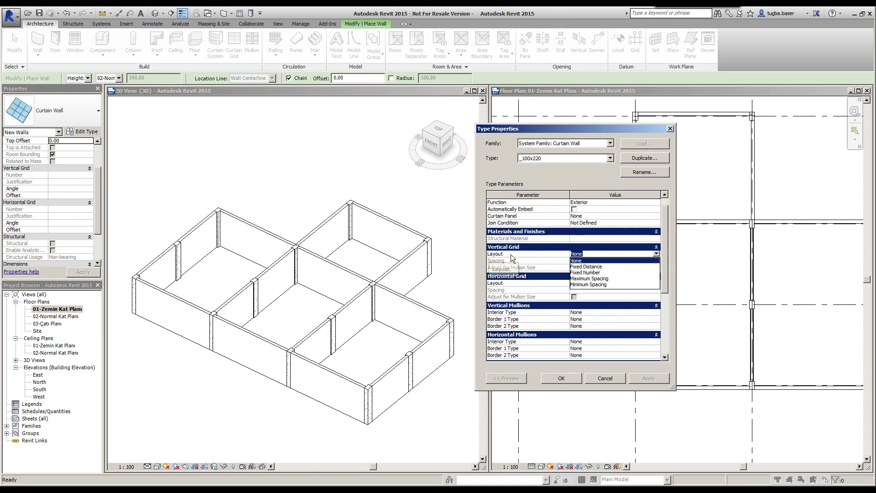
pyautogui.click(584, 279)
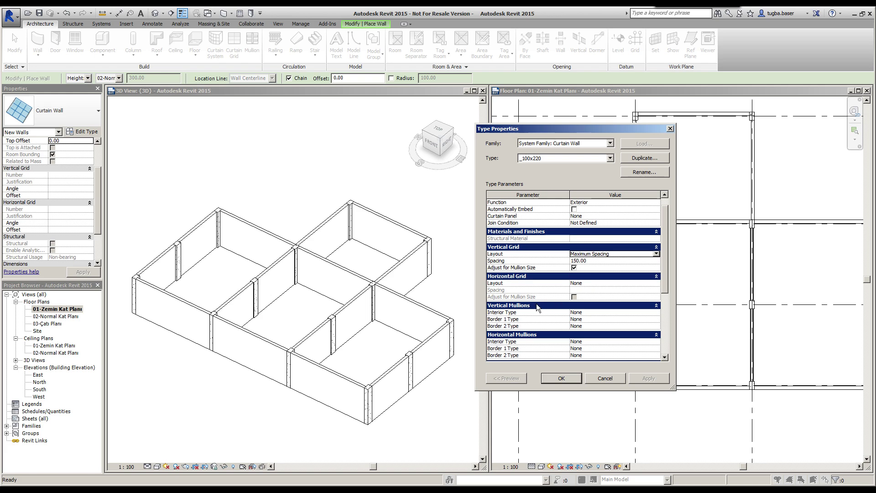
pyautogui.click(588, 261)
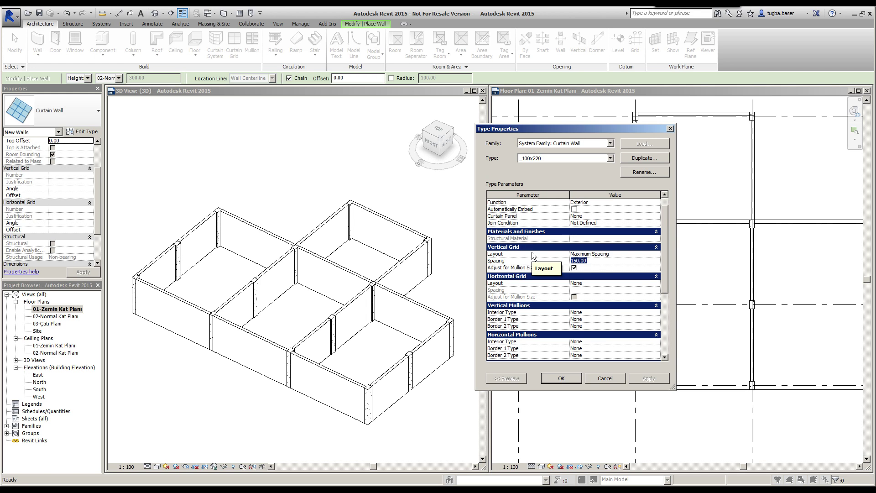
pyautogui.write('100')
pyautogui.click(594, 281)
# Step: Set the horizontal grid layout to Maximum Spacing with spacing 220
pyautogui.click(650, 283)
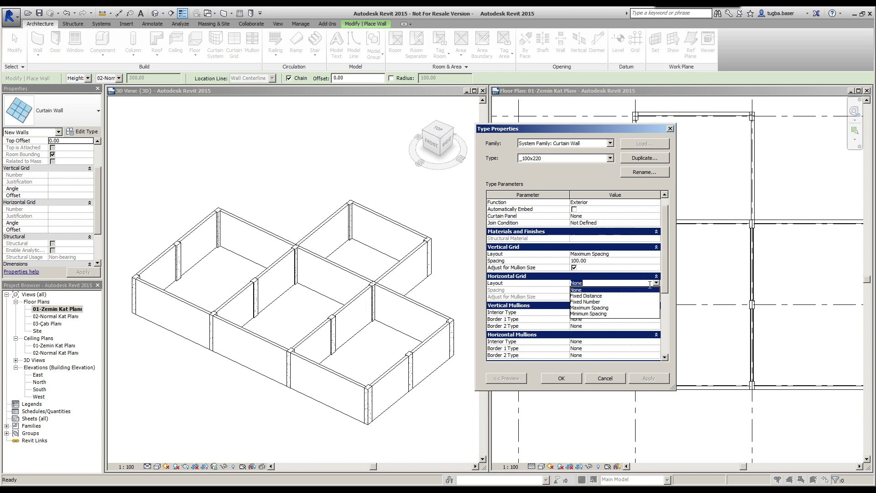
pyautogui.click(595, 308)
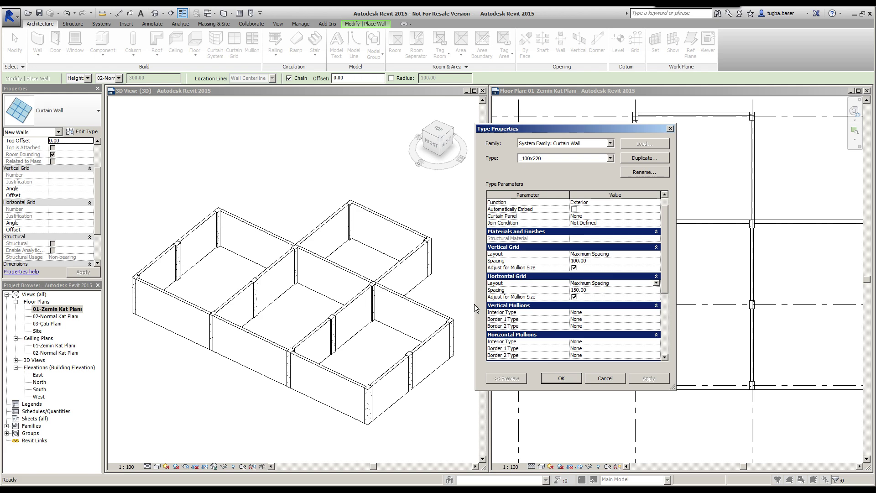
pyautogui.click(590, 291)
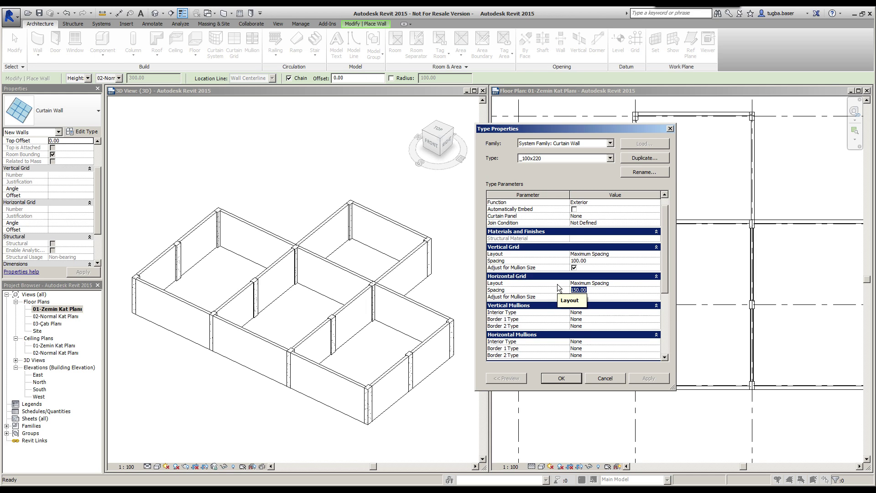
pyautogui.write('220')
pyautogui.click(606, 319)
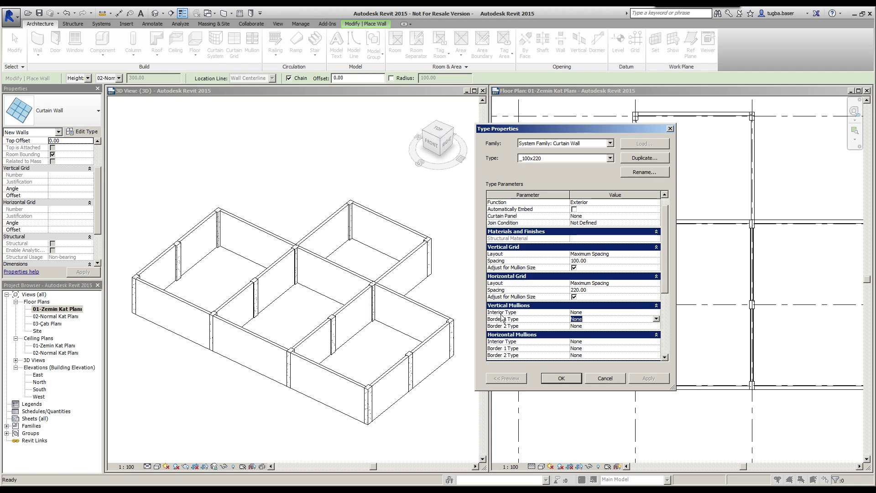
# Step: Set vertical Interior, Border 1 and Border 2 mullions to Rectangular Mullion : 50 x 150mm
pyautogui.moveTo(667, 253); pyautogui.dragTo(667, 269)
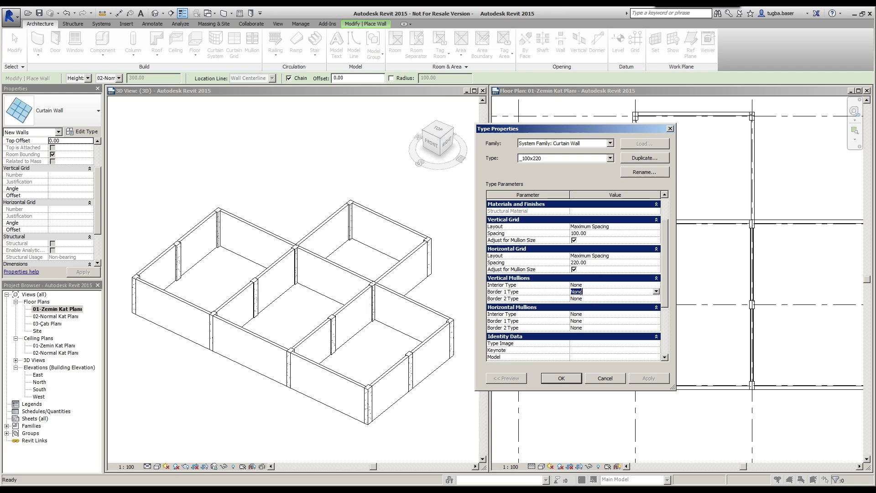
pyautogui.click(657, 286)
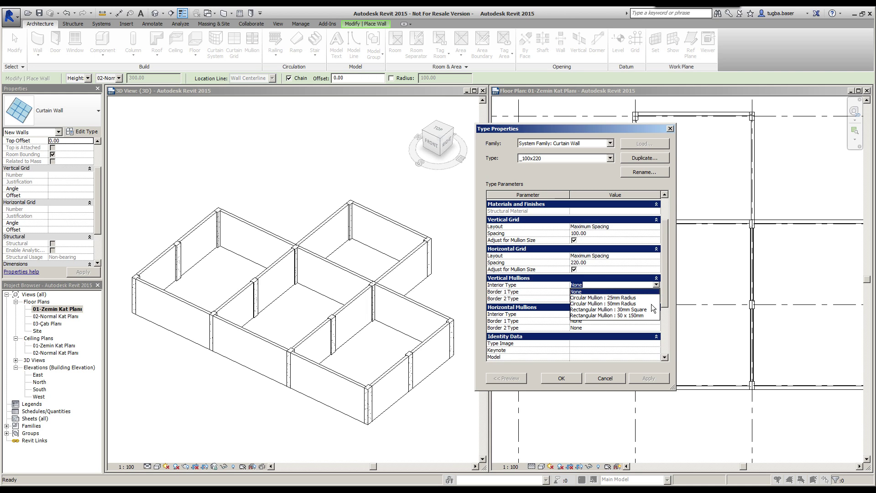
pyautogui.click(622, 317)
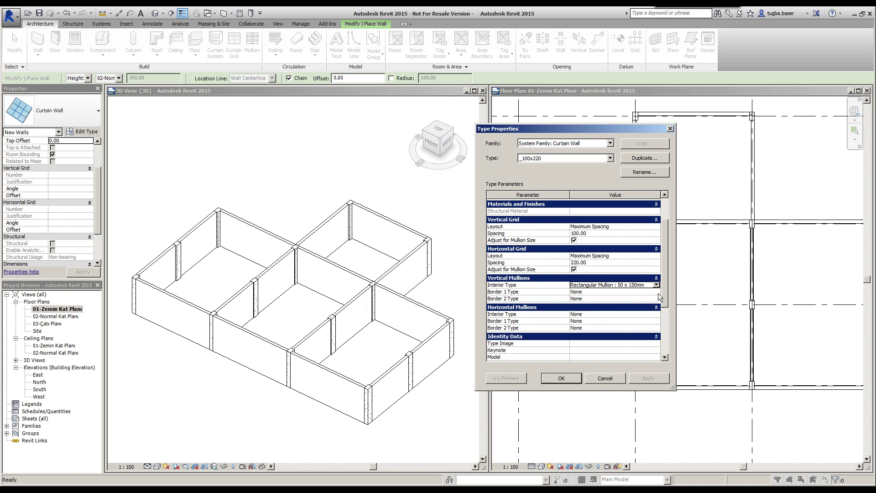
pyautogui.click(656, 292)
pyautogui.click(630, 334)
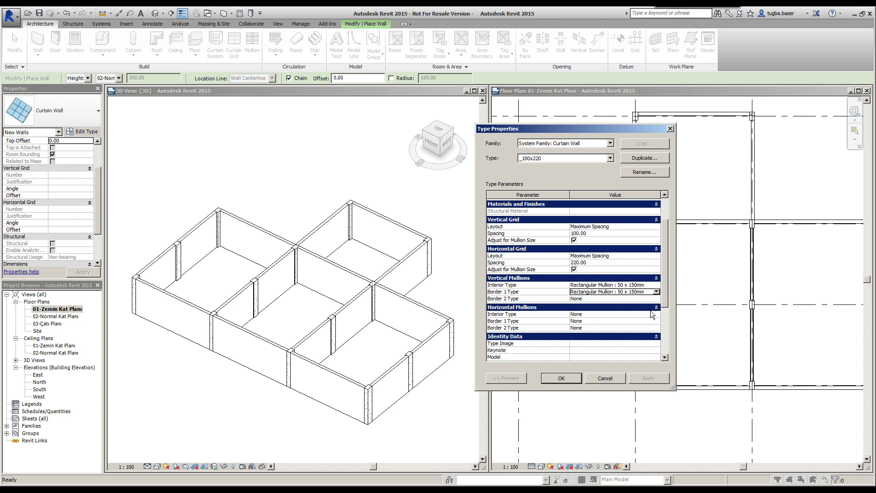
pyautogui.click(657, 298)
pyautogui.click(630, 338)
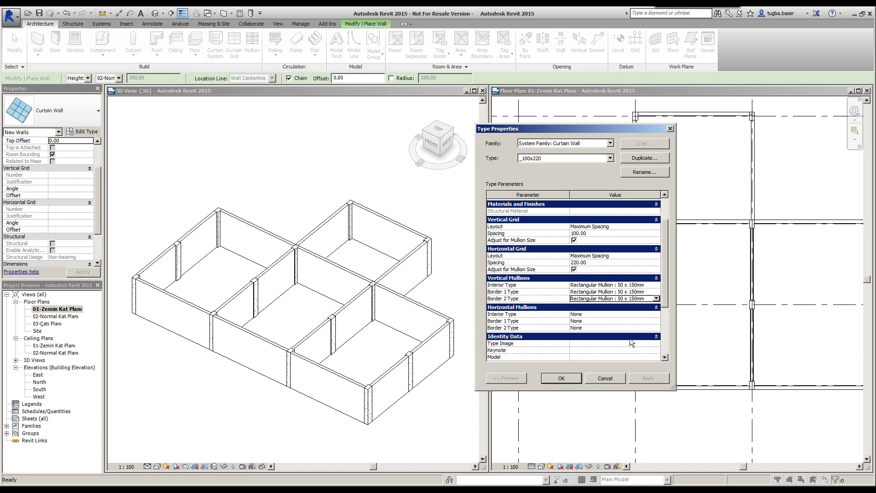
# Step: Set horizontal Interior, Border 1 and Border 2 mullions to Rectangular Mullion : 50 x 150mm and apply
pyautogui.click(657, 314)
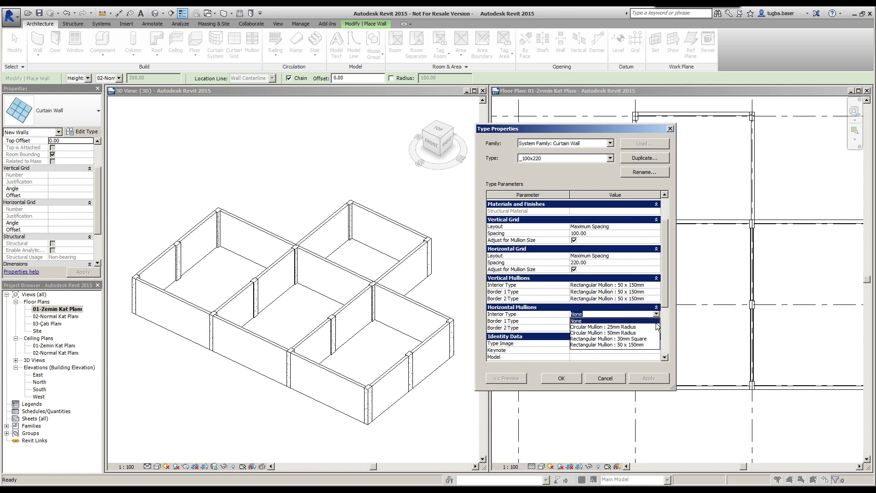
pyautogui.click(632, 347)
pyautogui.click(629, 321)
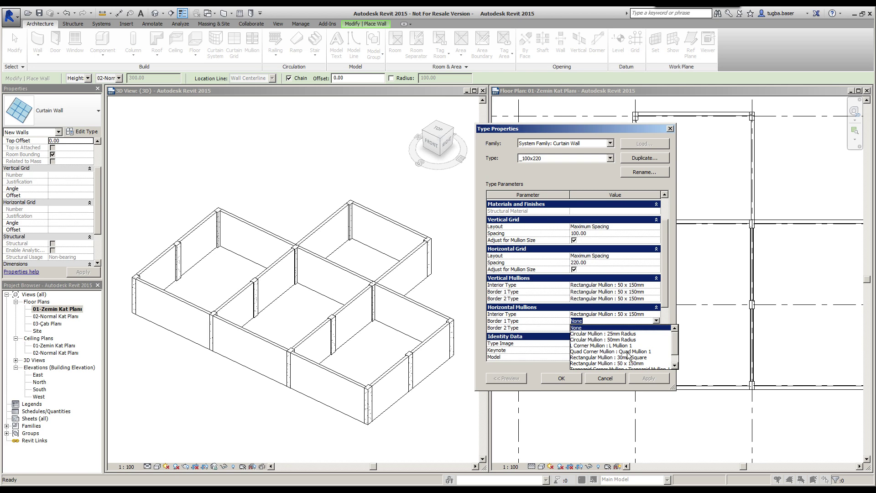
pyautogui.click(616, 364)
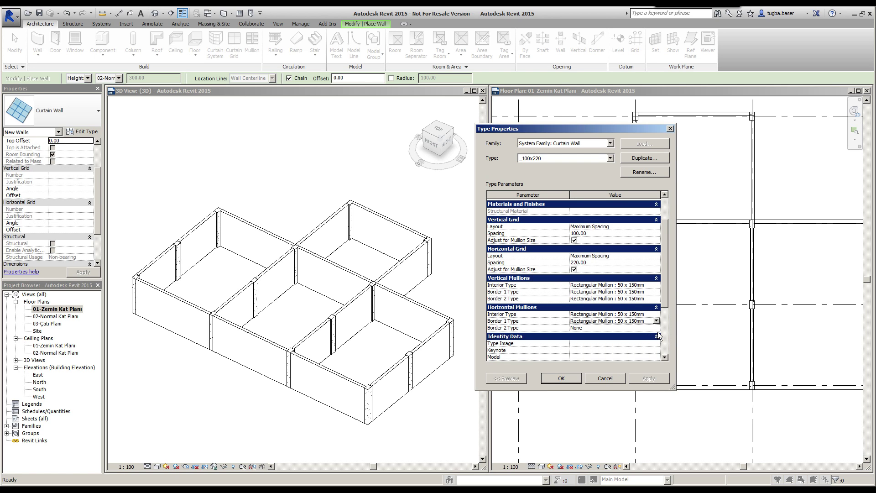
pyautogui.click(655, 331)
pyautogui.click(614, 369)
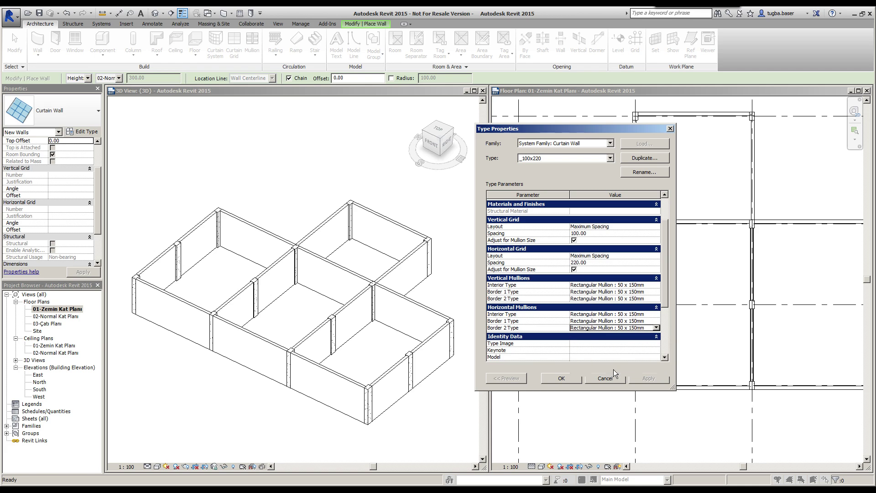
pyautogui.click(561, 378)
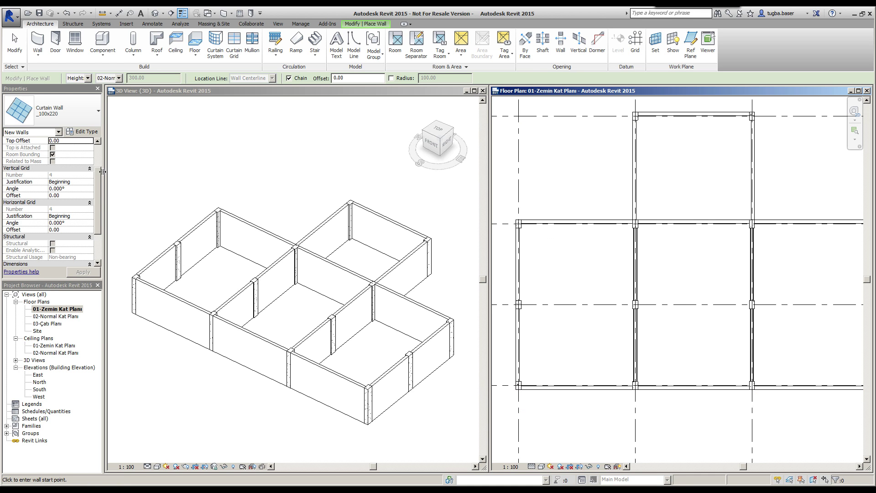
# Step: Check the wall type list to confirm _100x220 is the current curtain wall type
pyautogui.click(46, 111)
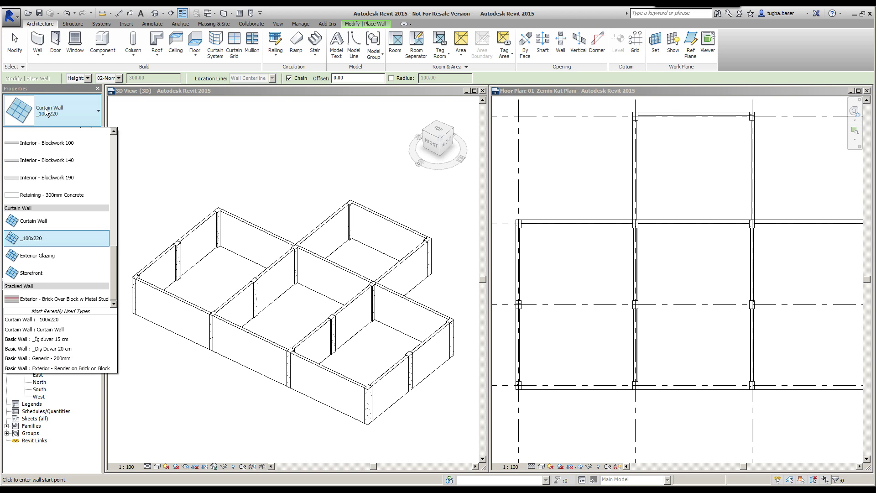
pyautogui.scroll(1, 27, 205)
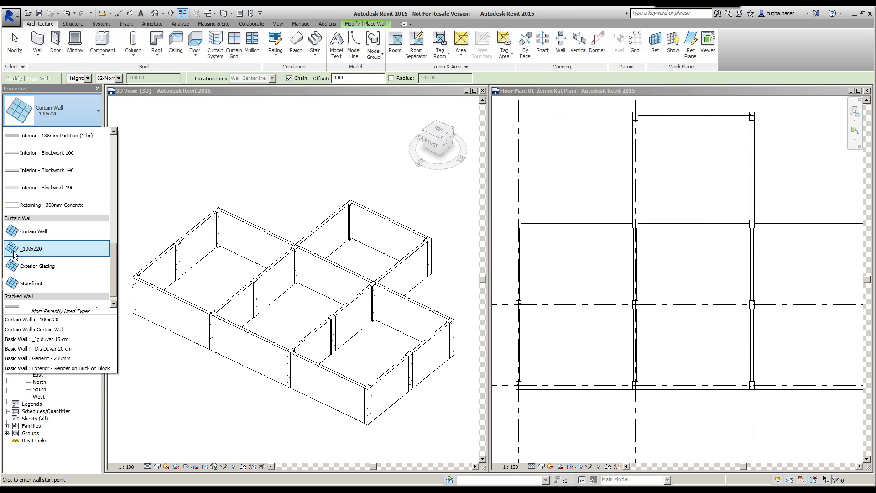